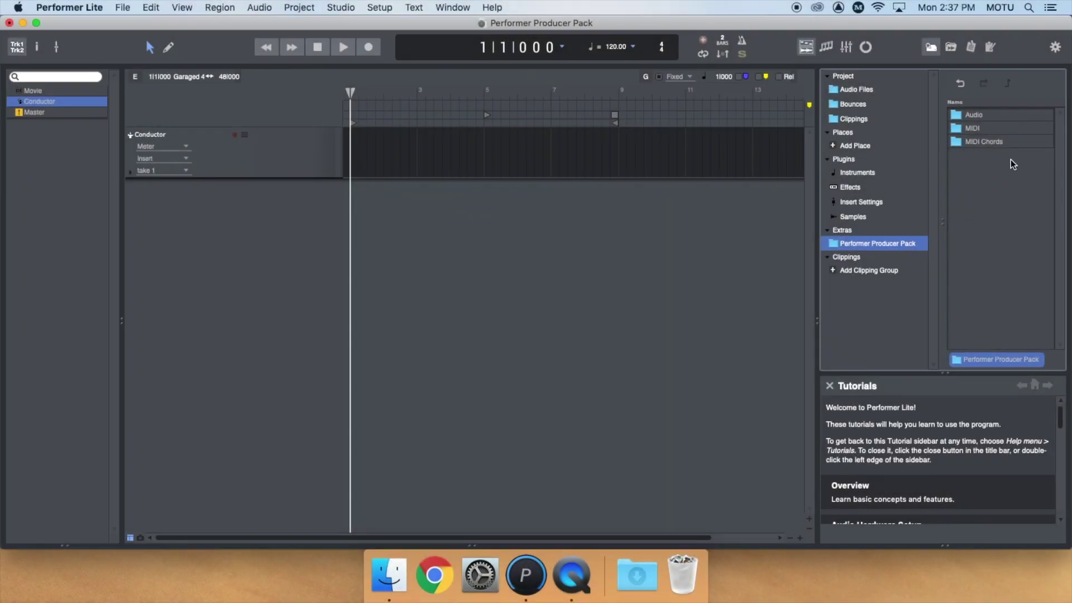
Open the MIDI Chords folder to list its 1st, 2nd, 3rd Inversion and Root Position folders
{"action": "left_click", "coordinate": [1020, 141]}
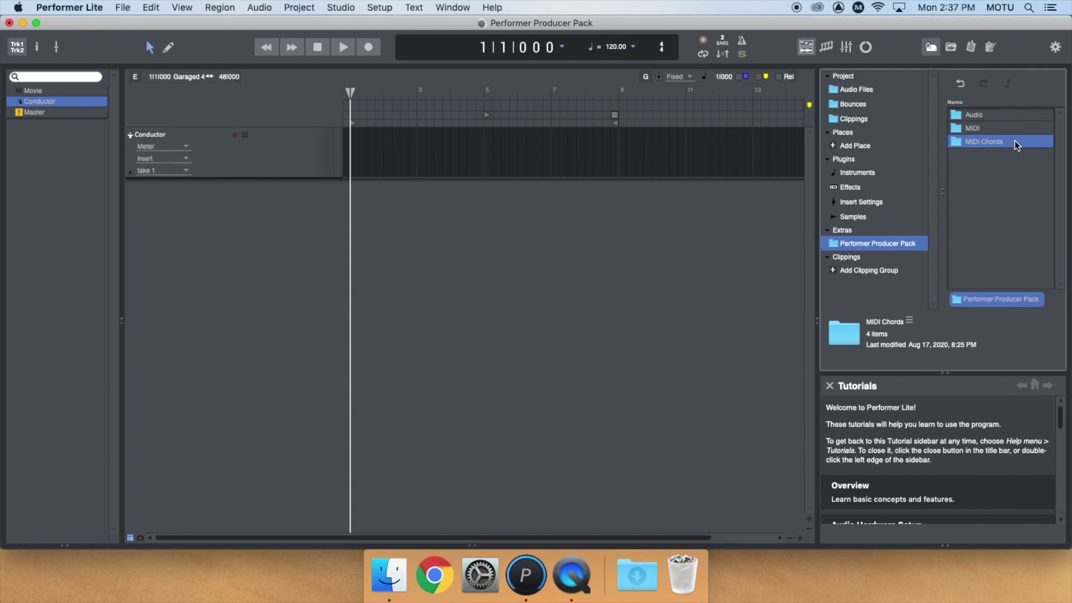
{"action": "double_click", "coordinate": [1014, 140]}
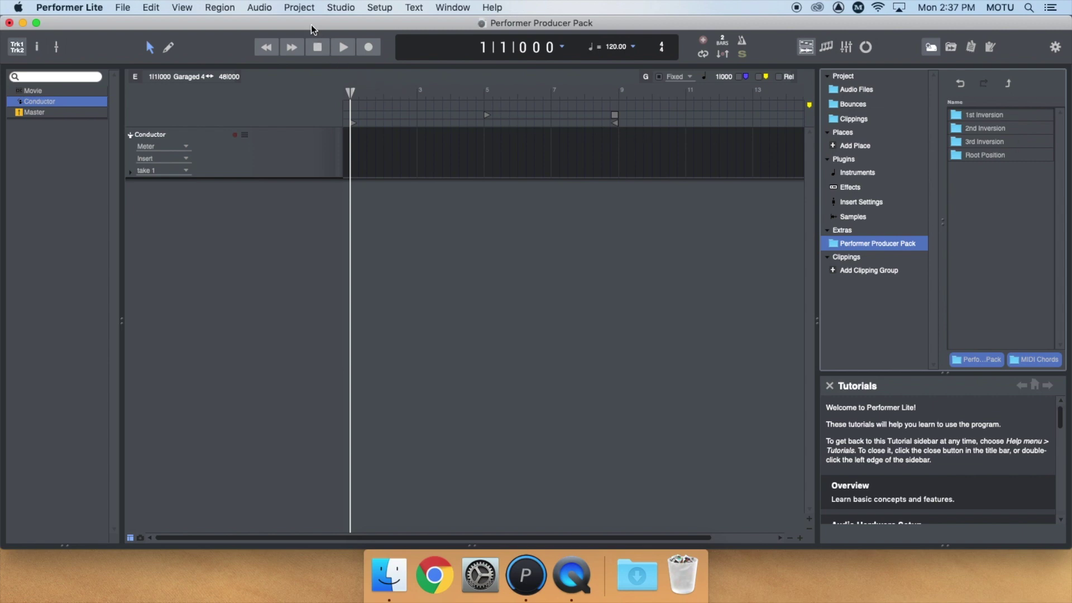
Add a UVIWorkstation (stereo) instrument track from the Project menu, creating MIDI-1 and UVIWorkstation-1
{"action": "left_click", "coordinate": [305, 9]}
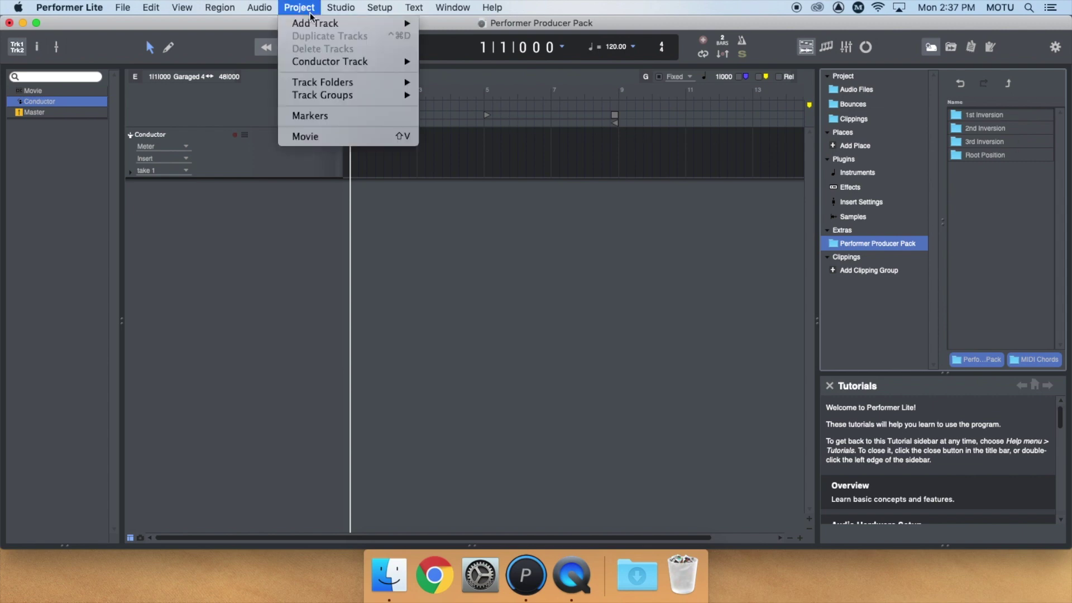
{"action": "mouse_move", "coordinate": [347, 24]}
{"action": "mouse_move", "coordinate": [527, 73]}
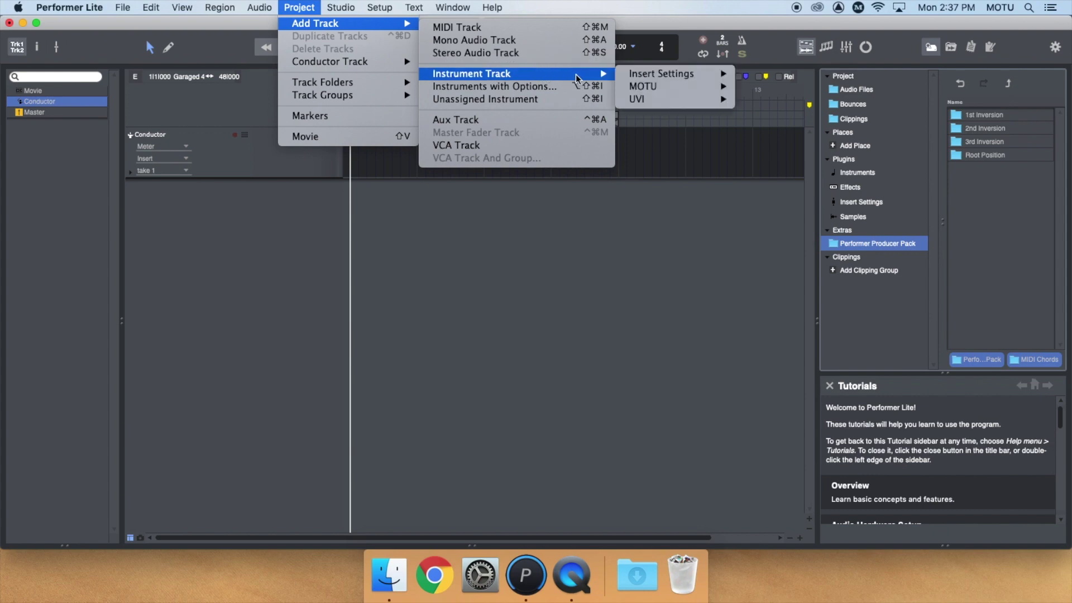
{"action": "mouse_move", "coordinate": [693, 101]}
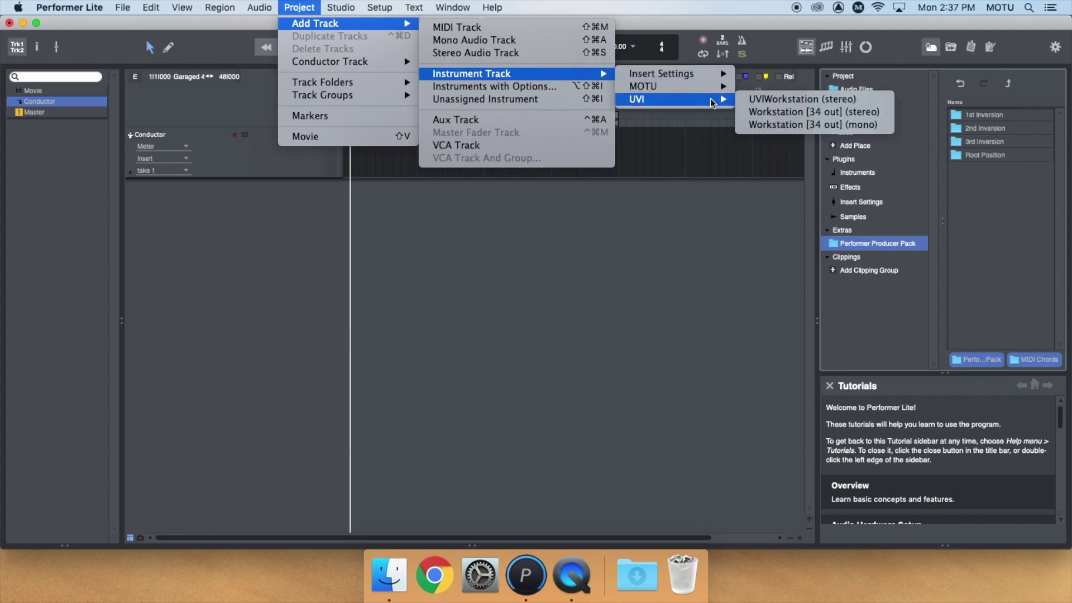
{"action": "left_click", "coordinate": [862, 101]}
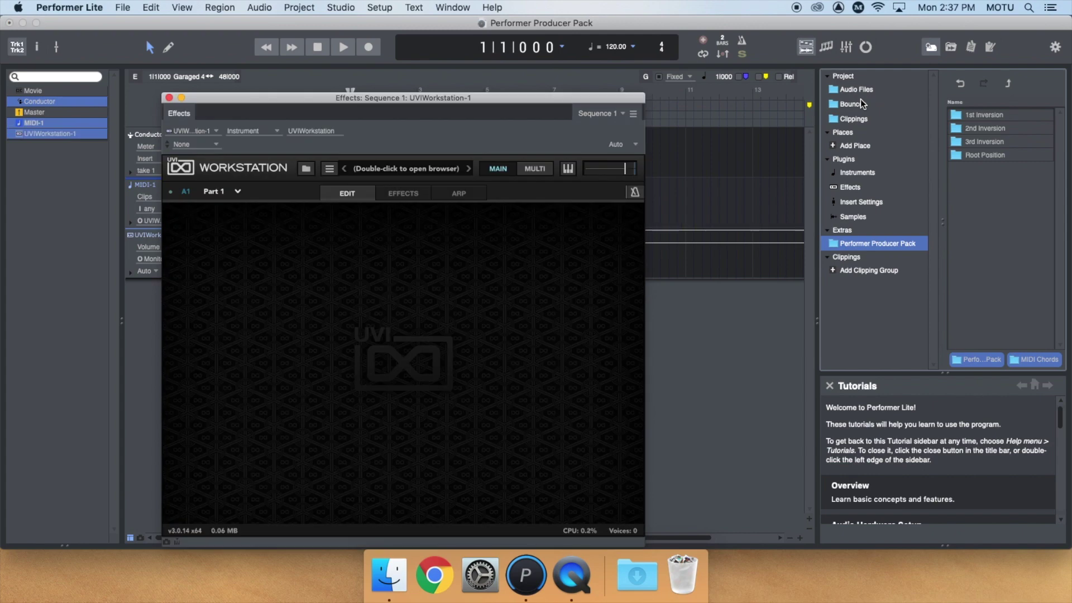
Load MOTU Instruments' Acoustic Piano 'Concert Grnd Piano' into UVI Workstation, then close its window
{"action": "double_click", "coordinate": [414, 167]}
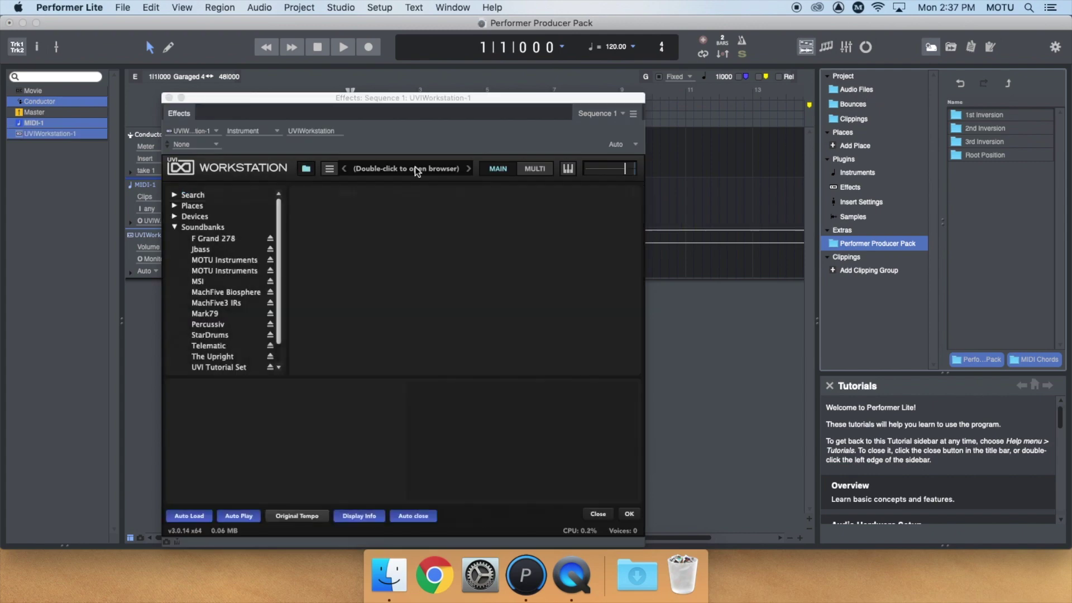
{"action": "left_click", "coordinate": [238, 260]}
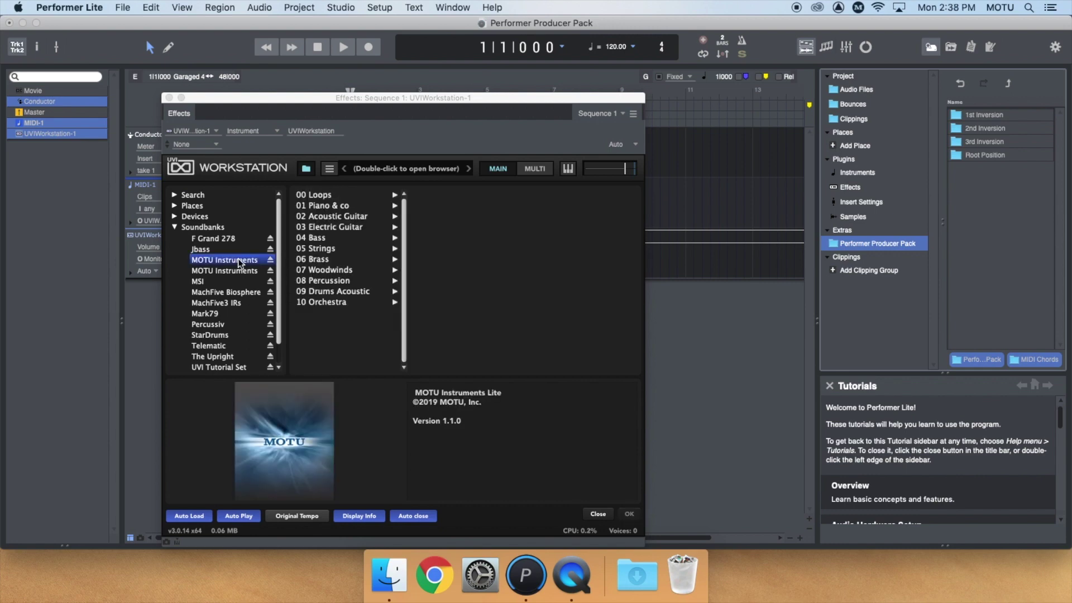
{"action": "left_click", "coordinate": [355, 206]}
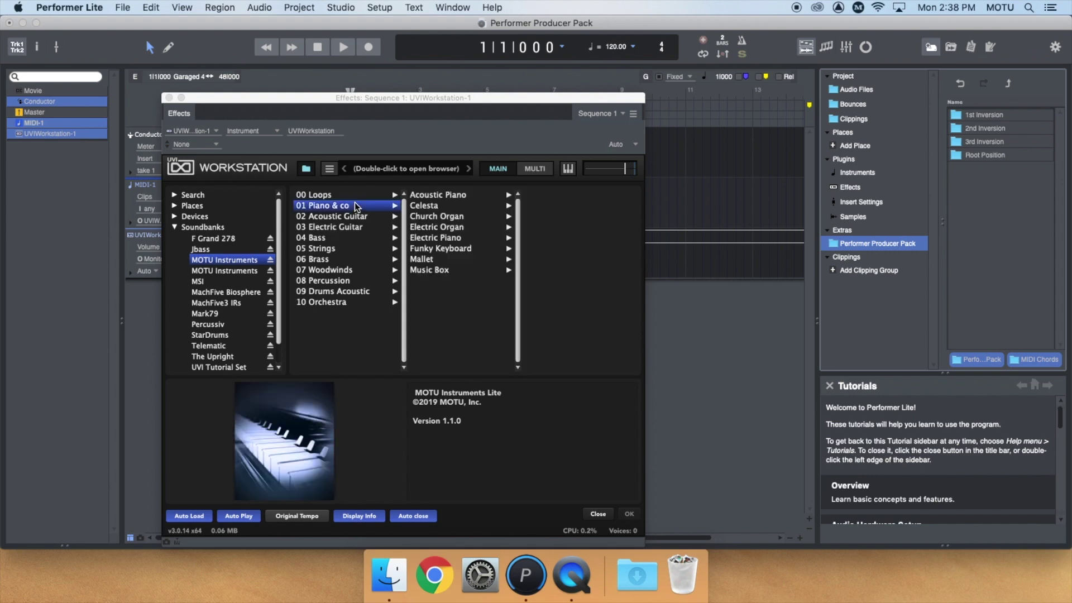
{"action": "left_click", "coordinate": [475, 197]}
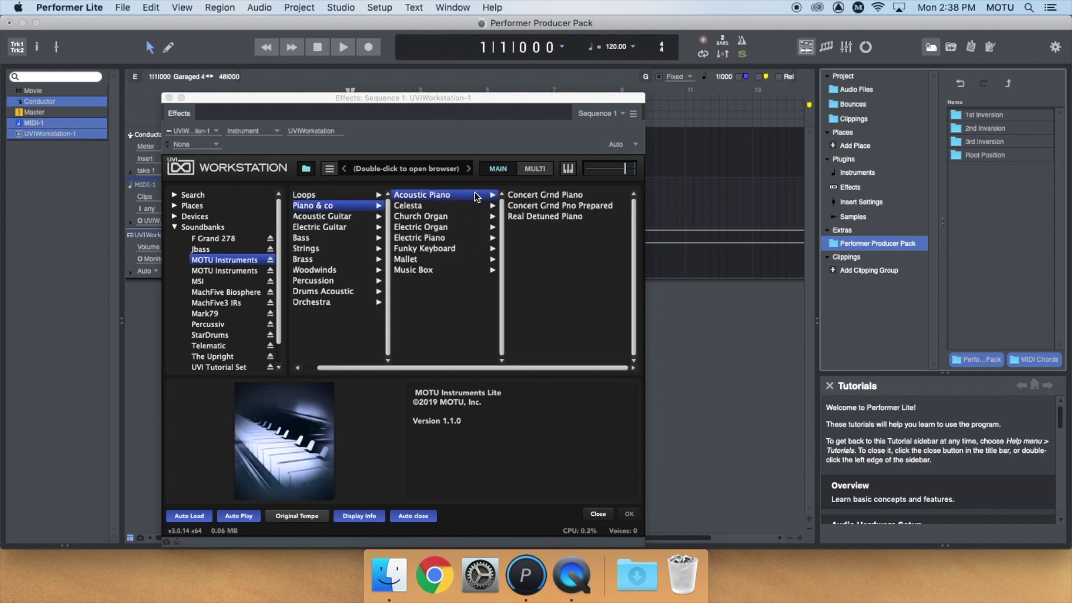
{"action": "left_click", "coordinate": [581, 195]}
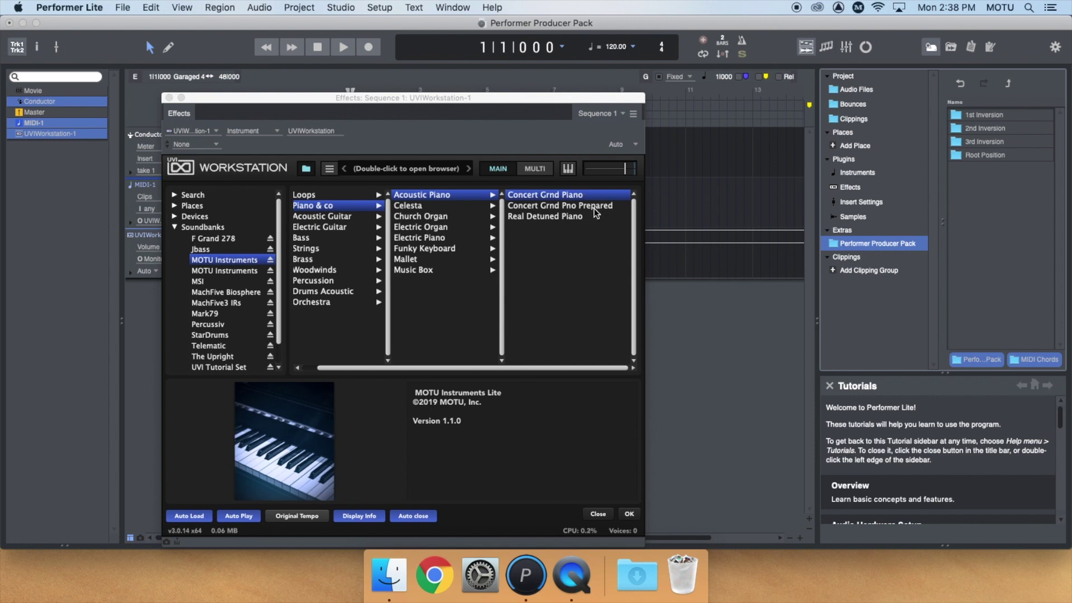
{"action": "left_click", "coordinate": [632, 515]}
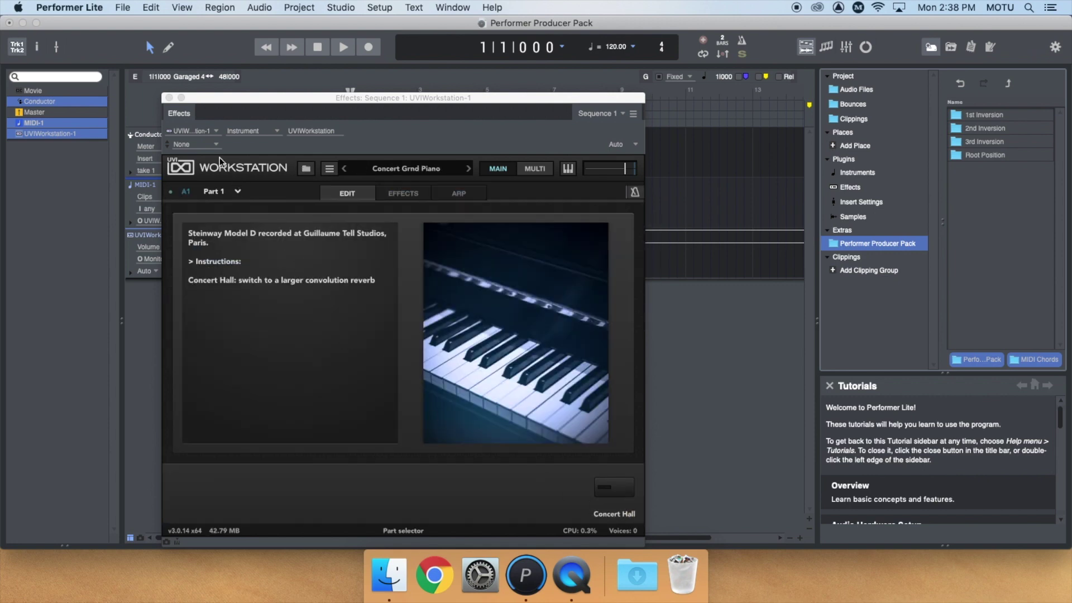
{"action": "left_click", "coordinate": [169, 98]}
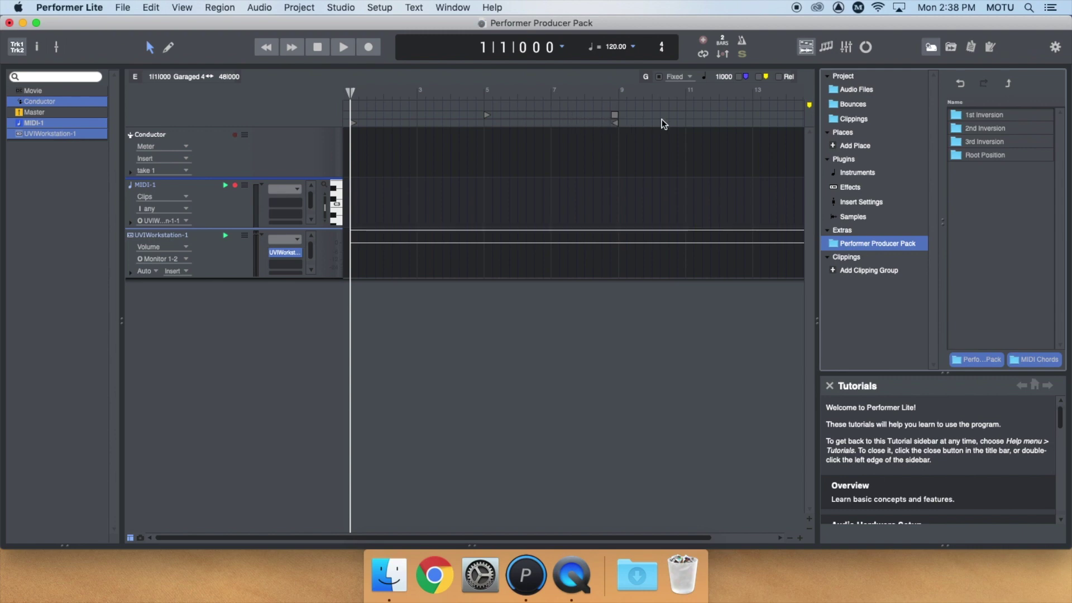
Browse the inversion folders and open Root Position > 1. Major
{"action": "left_click", "coordinate": [1024, 116]}
{"action": "left_click", "coordinate": [1025, 129]}
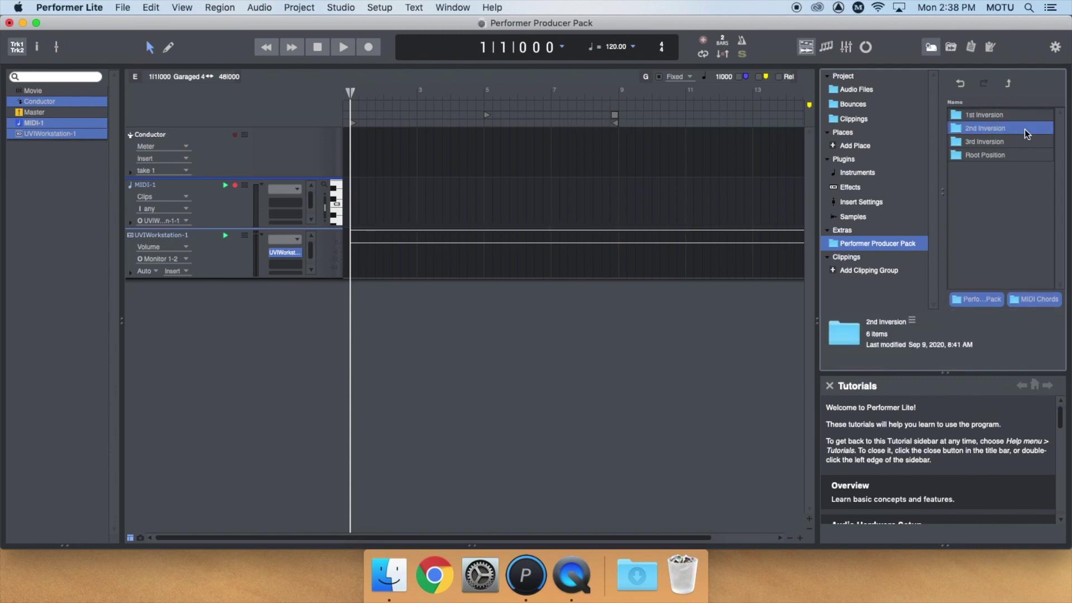
{"action": "left_click", "coordinate": [1024, 142]}
{"action": "left_click", "coordinate": [1014, 155]}
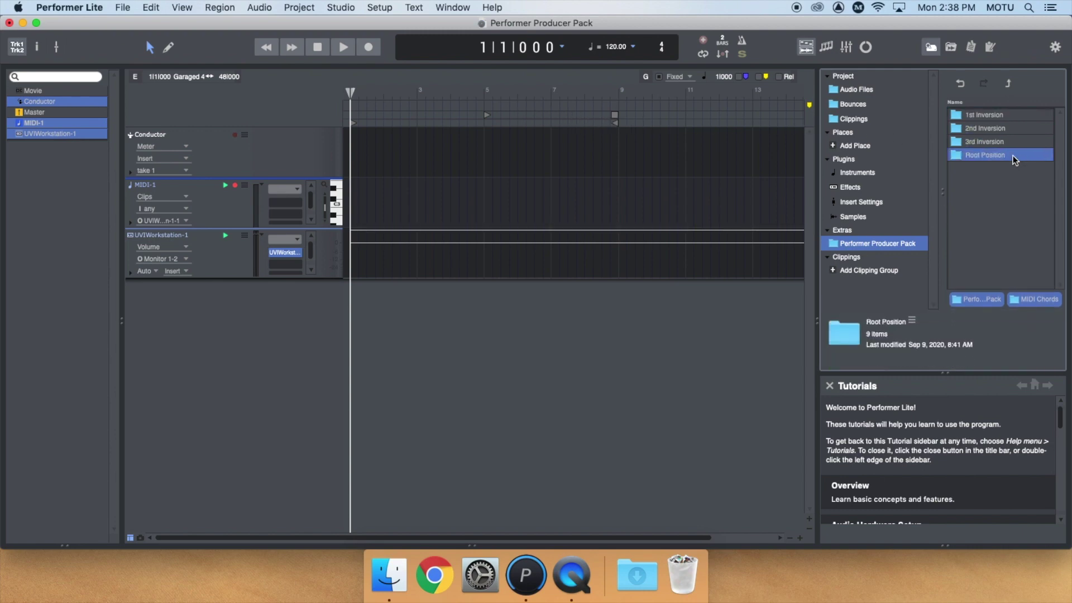
{"action": "double_click", "coordinate": [1014, 155]}
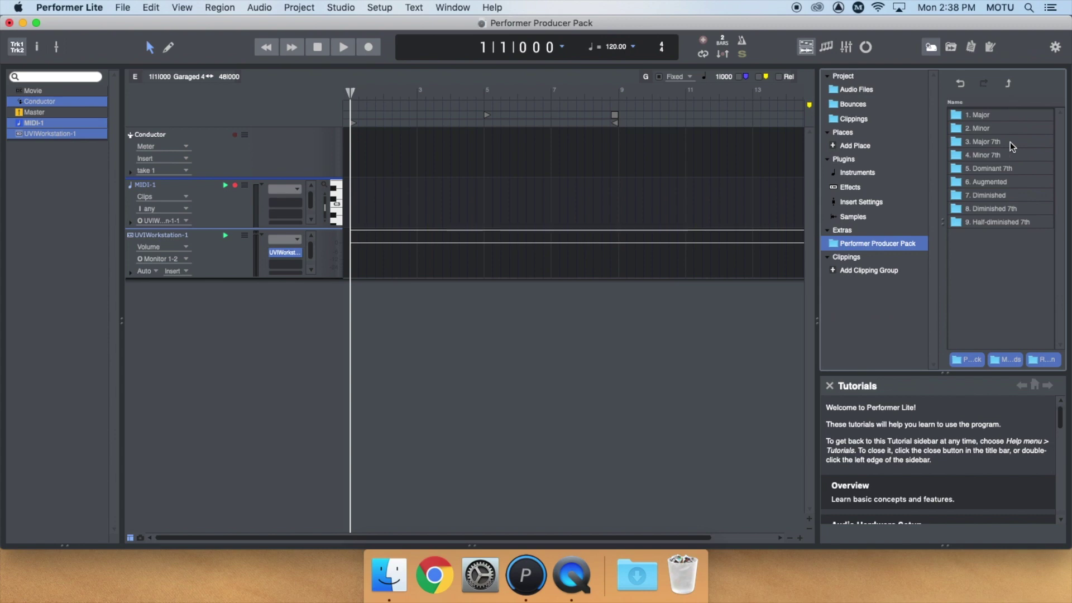
{"action": "double_click", "coordinate": [1000, 115]}
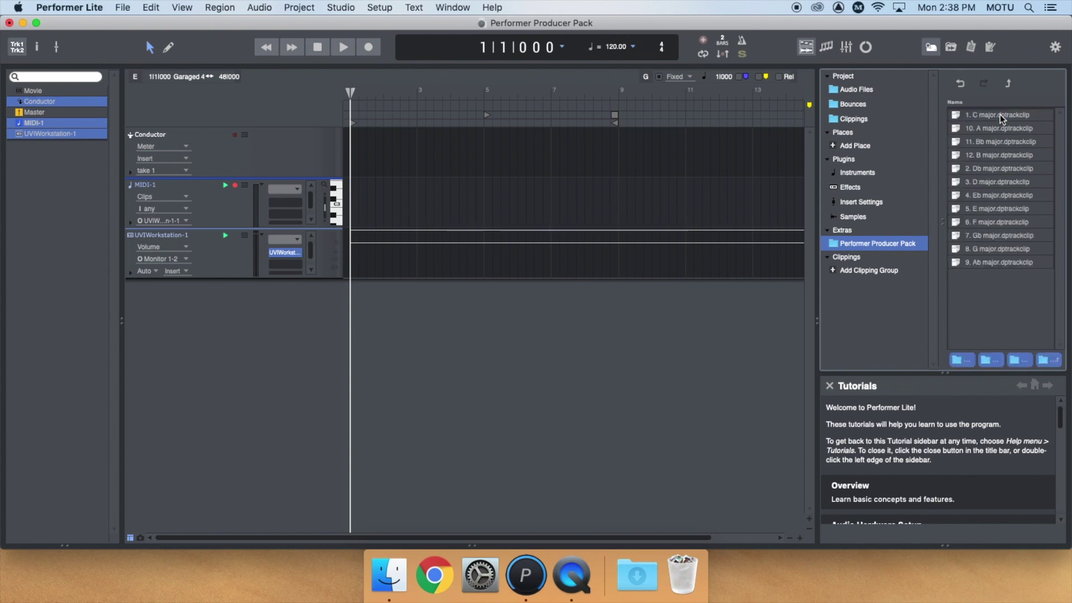
Place the 3. D major clip at bar 1 of MIDI-1 and play it back
{"action": "left_click", "coordinate": [1001, 182]}
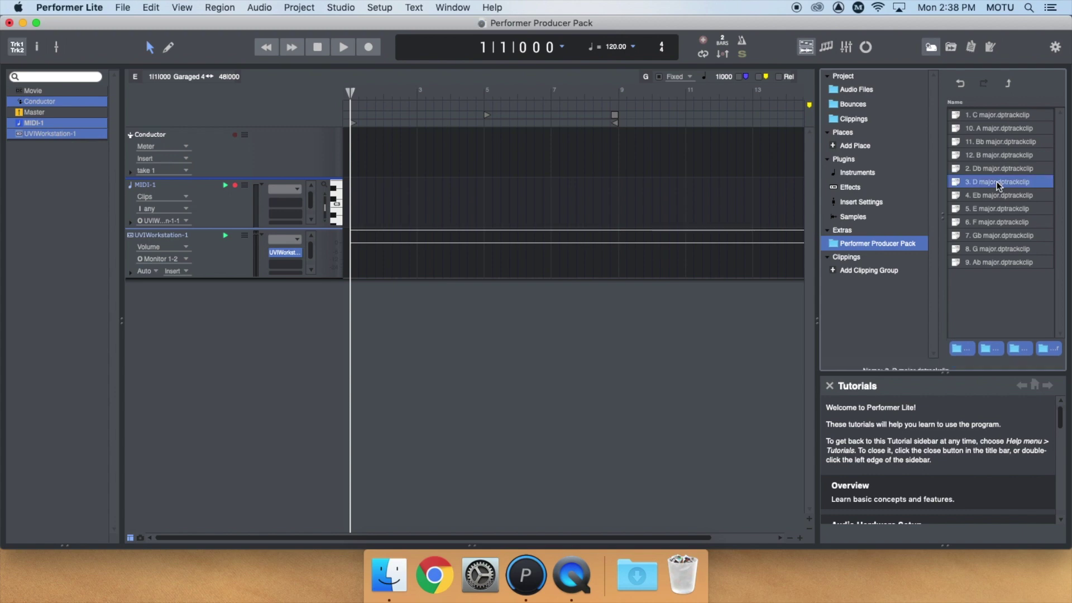
{"action": "left_click_drag", "start_coordinate": [1001, 183], "coordinate": [353, 198]}
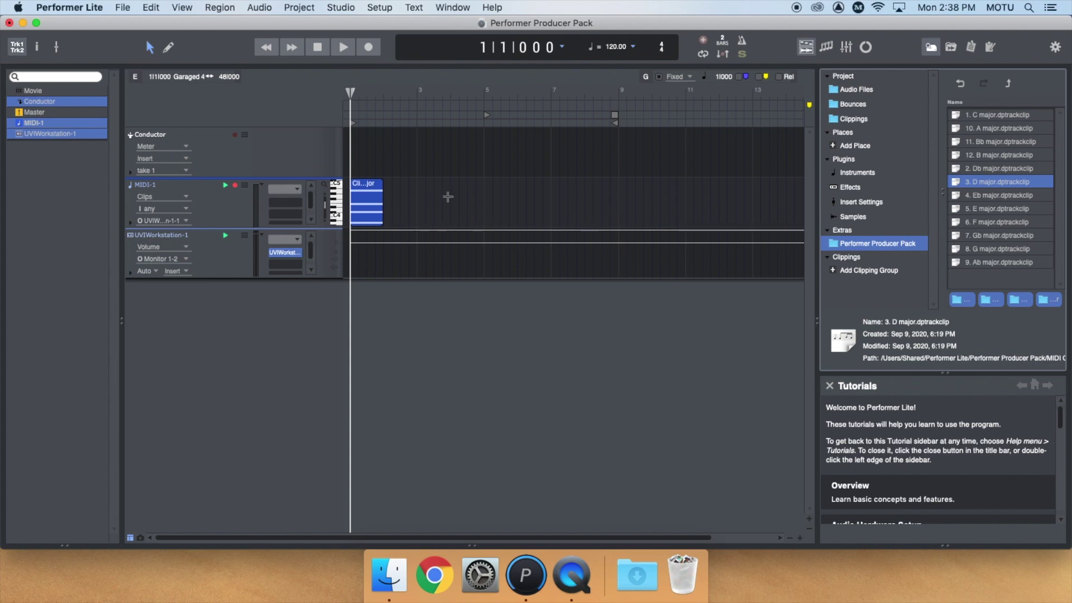
{"action": "key", "text": "space"}
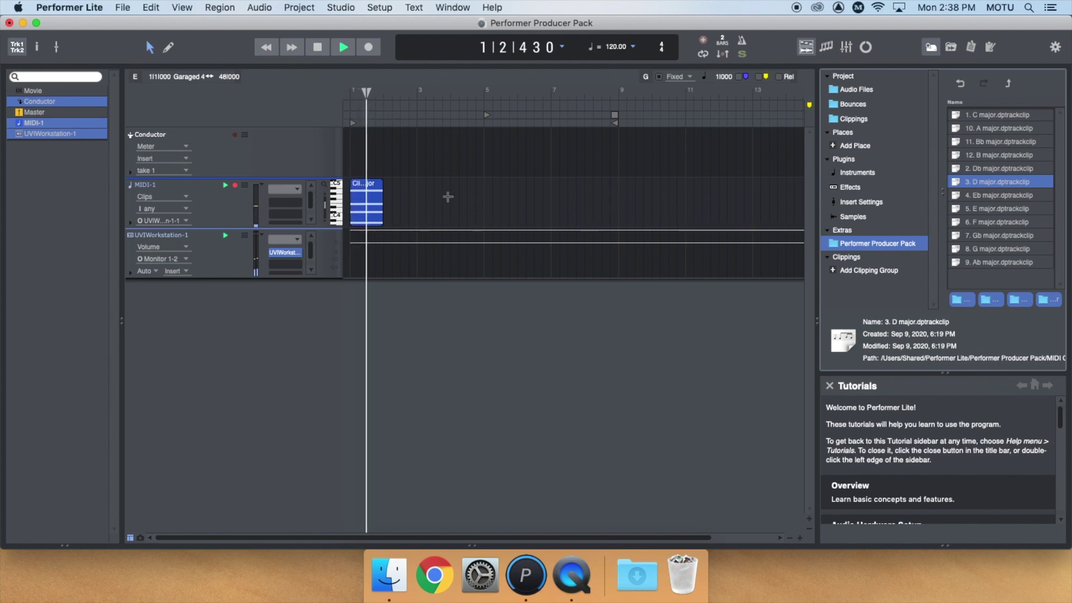
{"action": "key", "text": "space"}
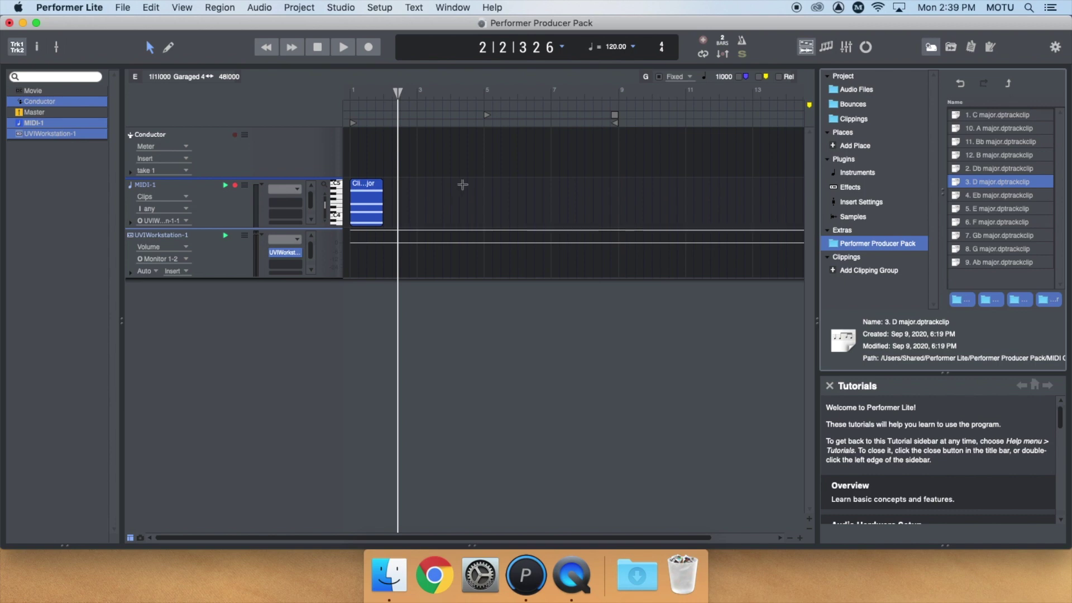
{"action": "left_click", "coordinate": [462, 184]}
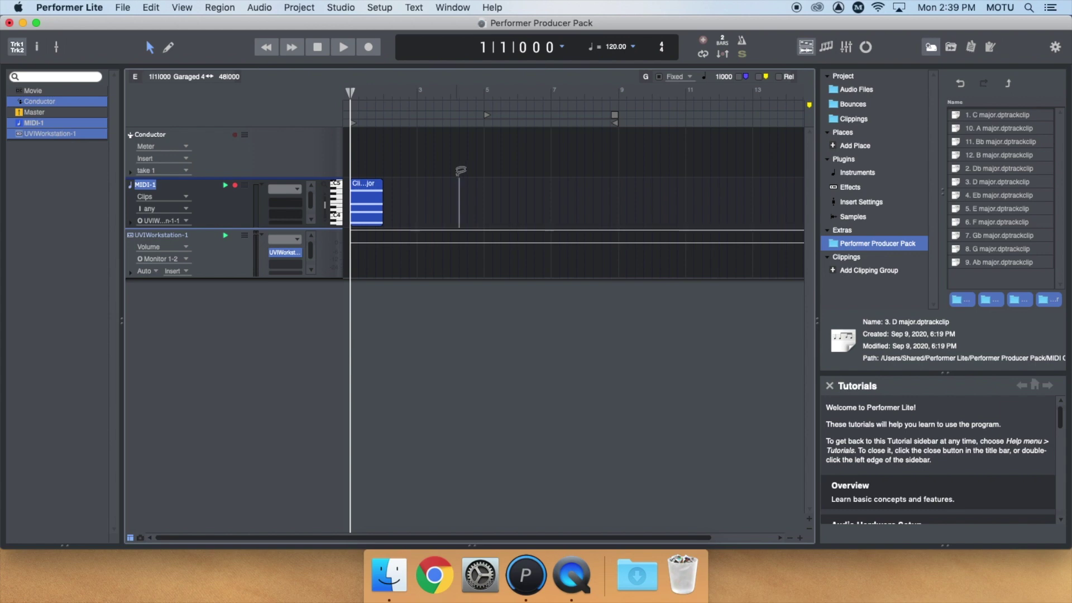
Add the G major clip, then the 10. A7 clip from 5. Dominant 7th, to MIDI-1
{"action": "left_click", "coordinate": [987, 249]}
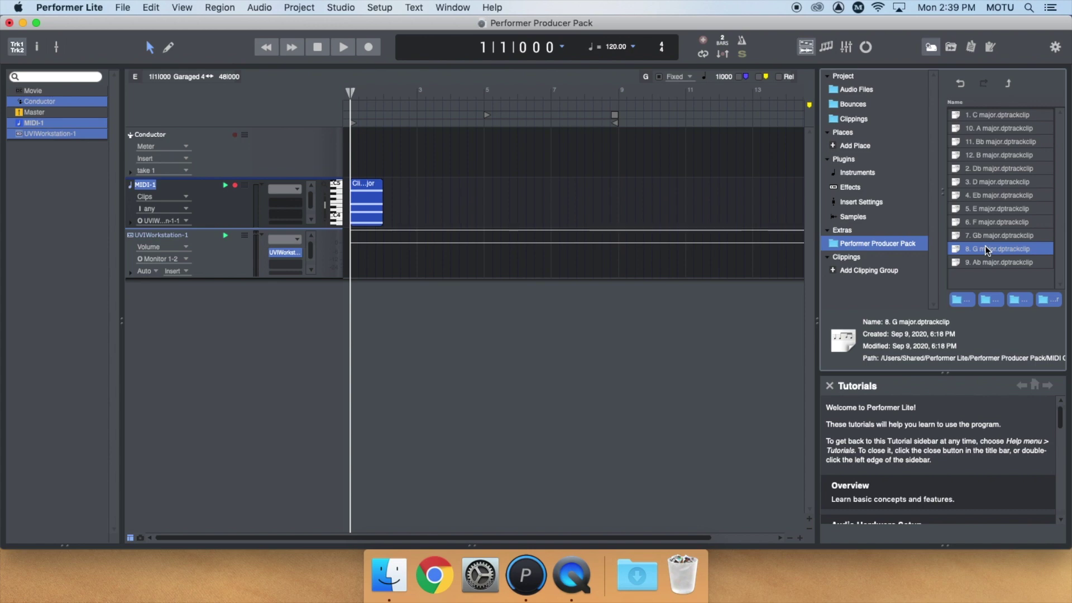
{"action": "left_click_drag", "start_coordinate": [987, 249], "coordinate": [386, 202]}
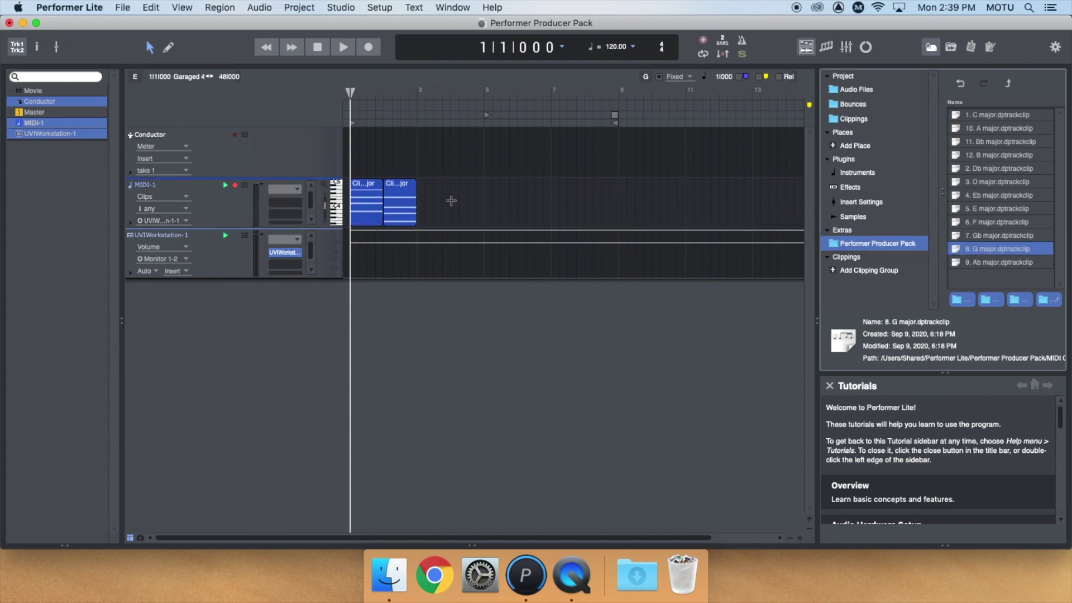
{"action": "left_click", "coordinate": [1008, 85]}
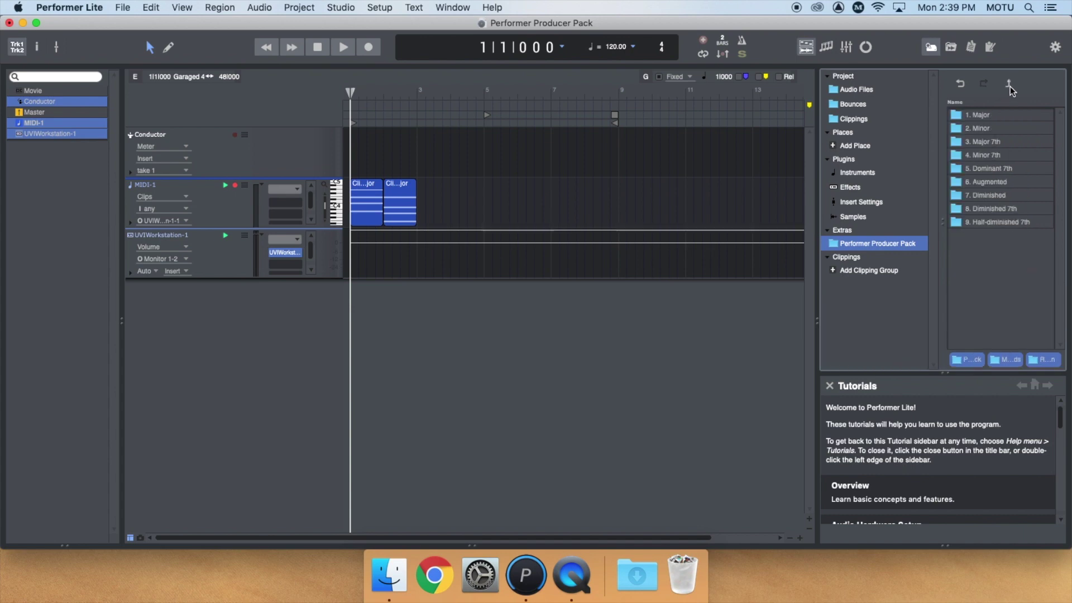
{"action": "left_click", "coordinate": [1022, 168]}
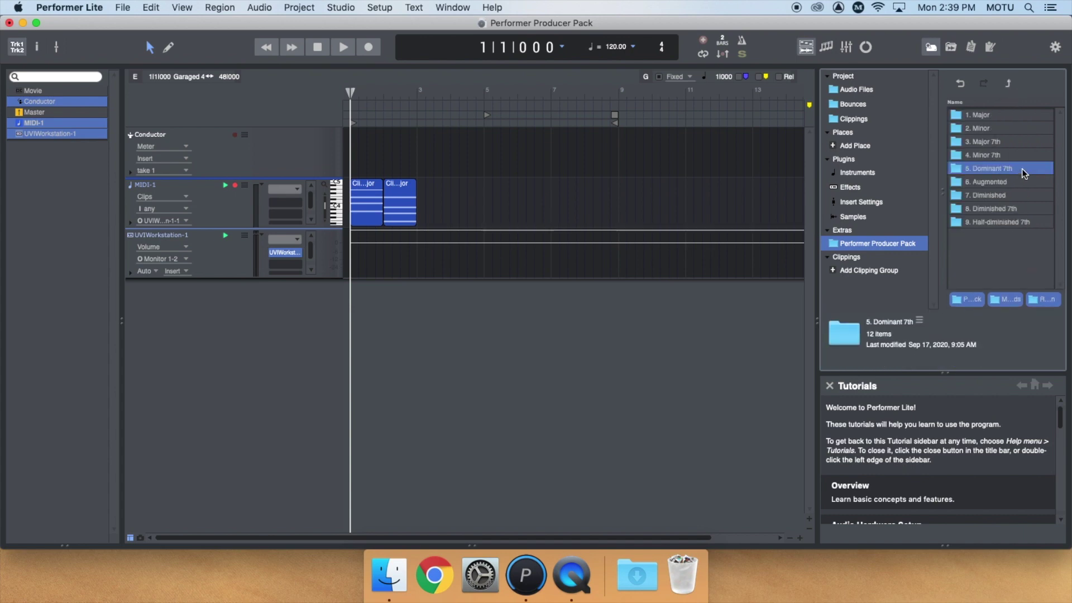
{"action": "double_click", "coordinate": [1022, 169]}
{"action": "left_click", "coordinate": [1000, 128]}
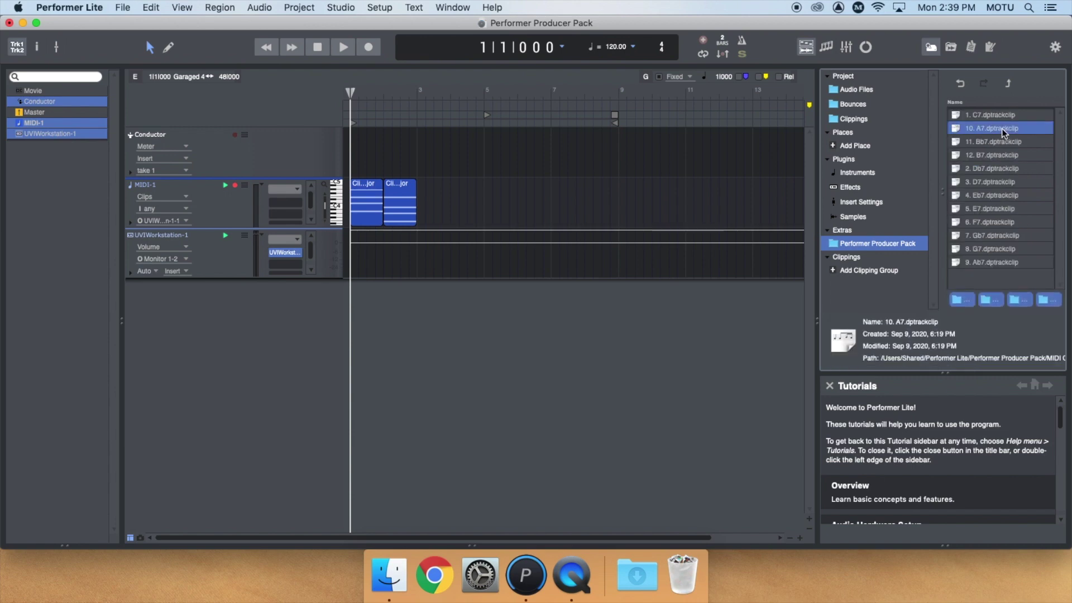
{"action": "left_click_drag", "start_coordinate": [1002, 129], "coordinate": [417, 210]}
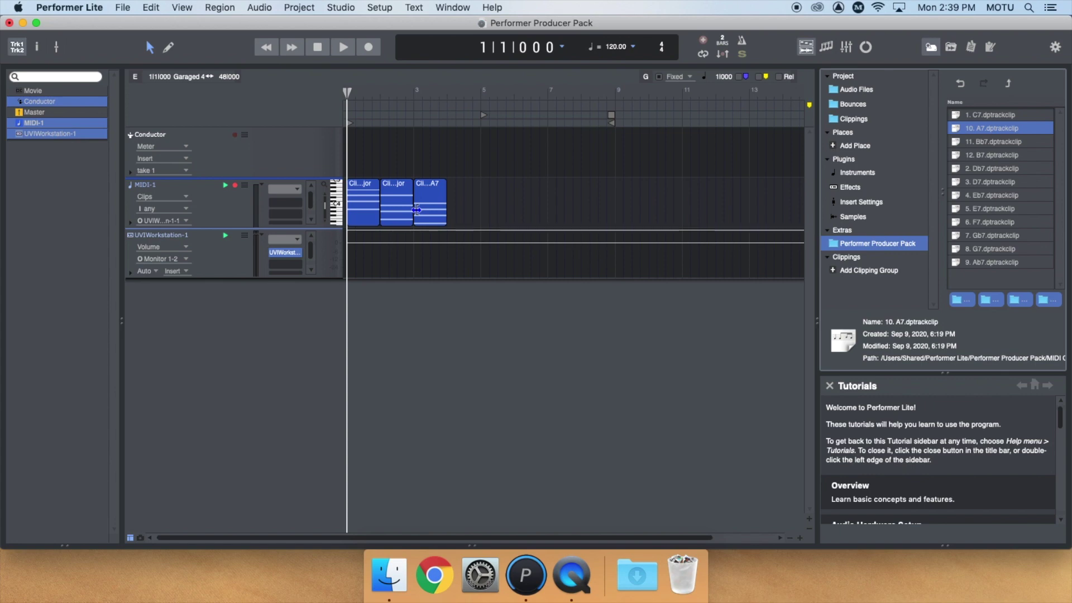
Copy the first D major clip after A7 and play the progression
{"action": "left_click", "coordinate": [366, 210]}
{"action": "left_click_drag", "start_coordinate": [361, 210], "coordinate": [462, 209]}
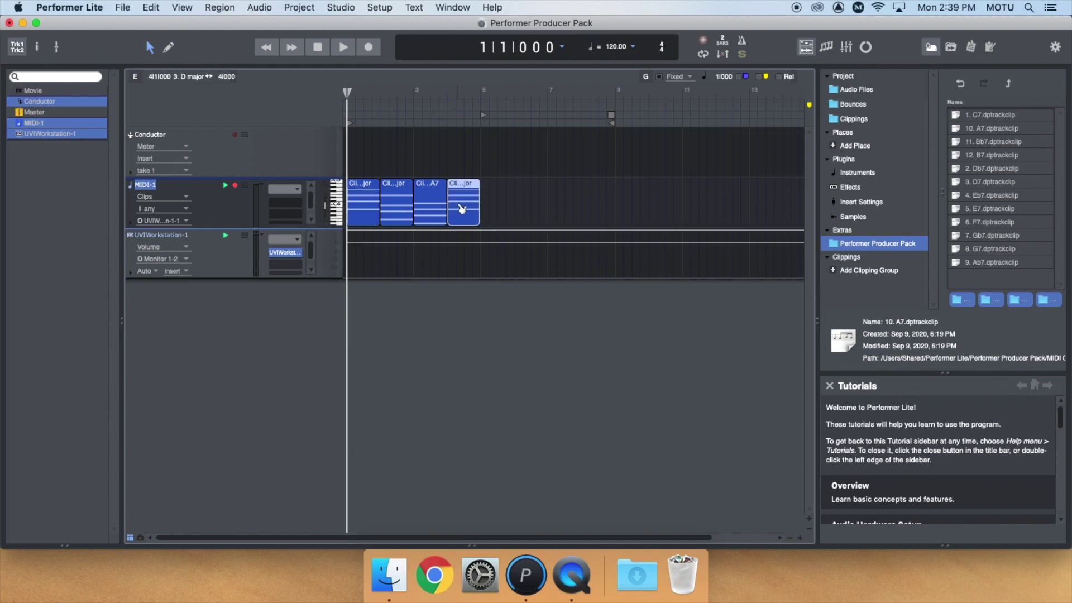
{"action": "key", "text": "space"}
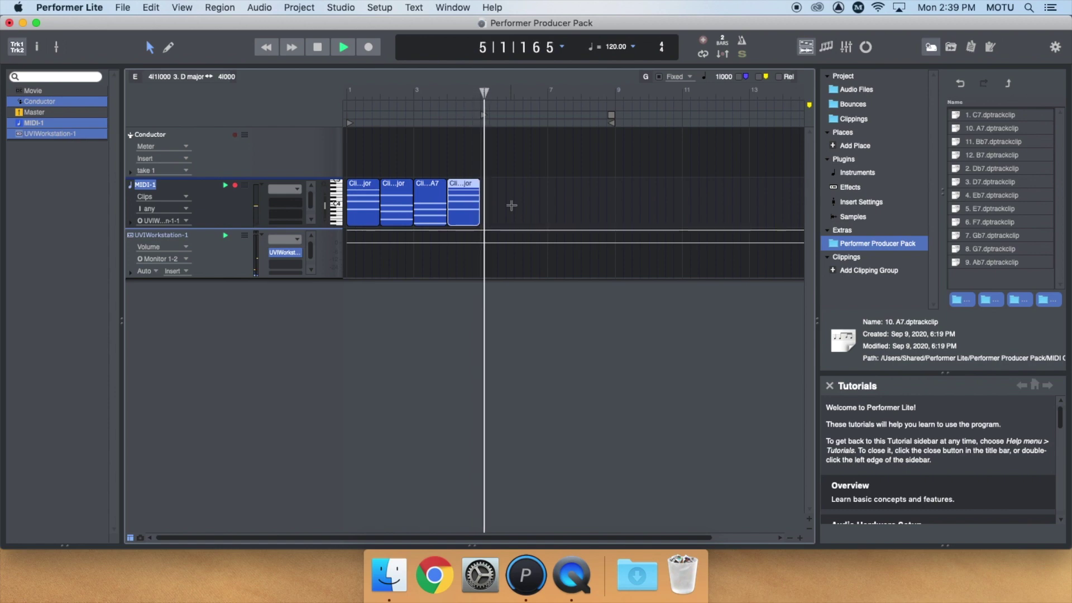
Replace the second chord with 8. G major from another inversion's major folder
{"action": "key", "text": "space"}
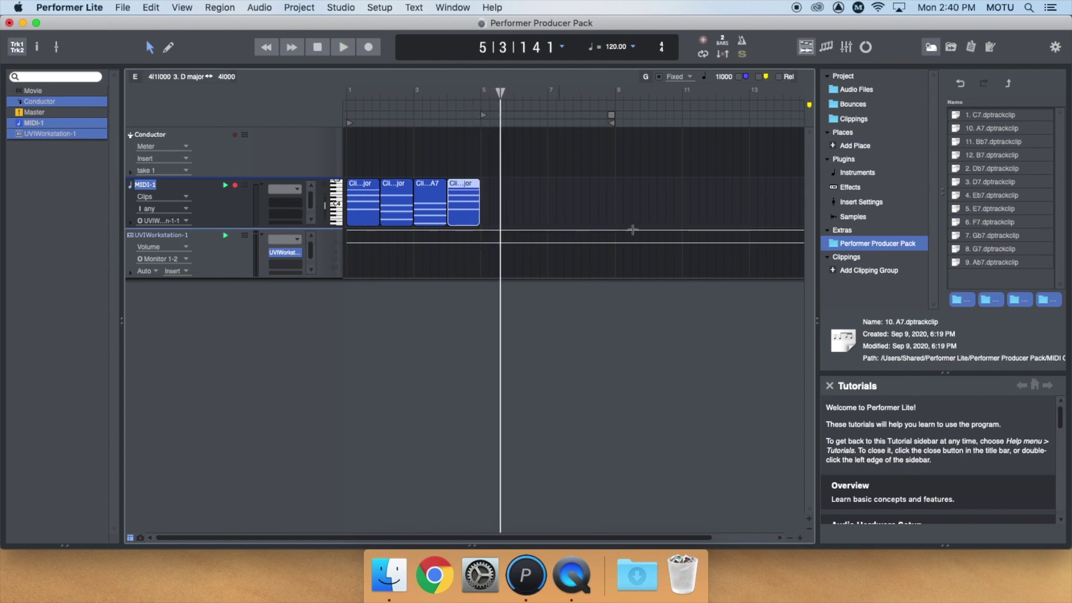
{"action": "left_click", "coordinate": [962, 84]}
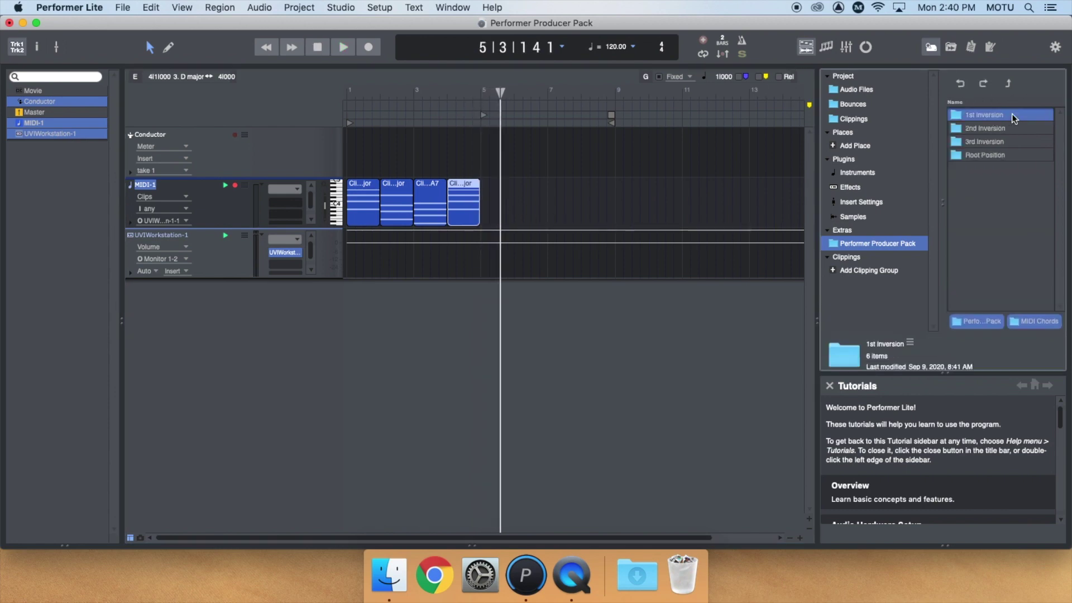
{"action": "double_click", "coordinate": [1012, 113]}
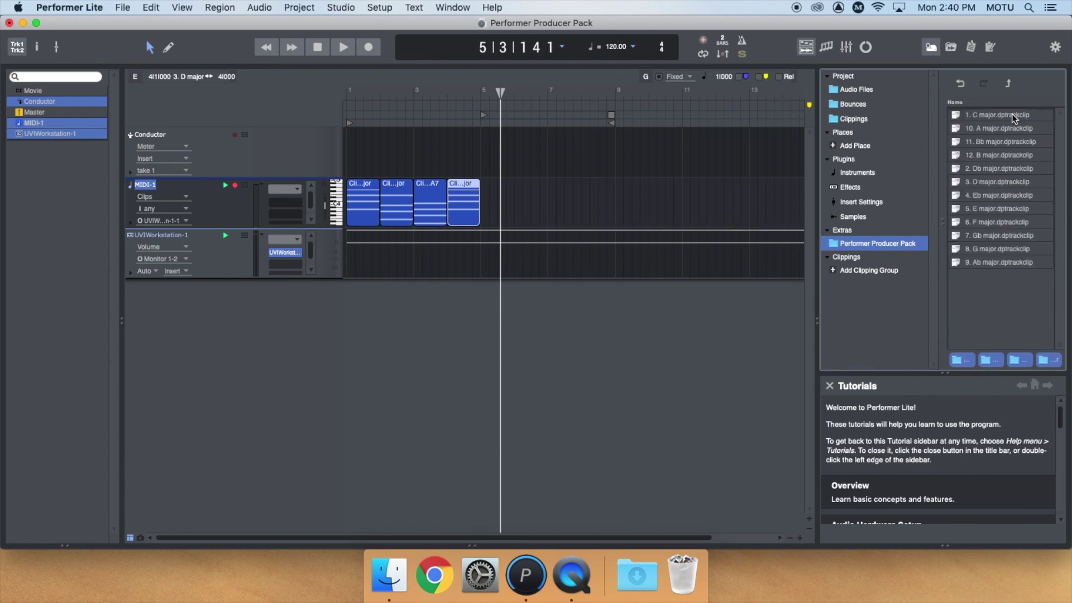
{"action": "left_click", "coordinate": [996, 250]}
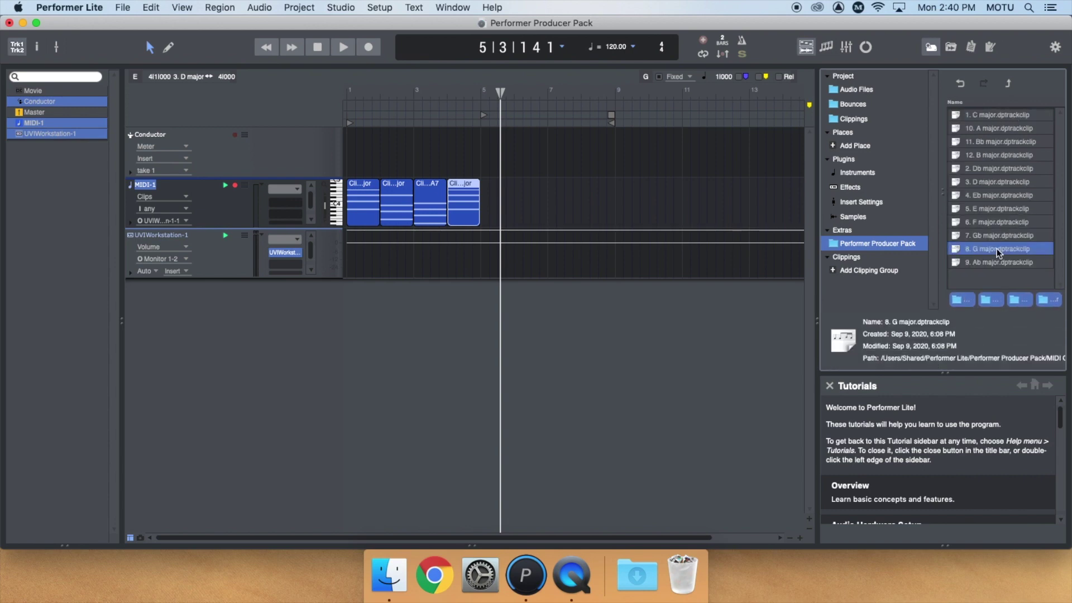
{"action": "left_click_drag", "start_coordinate": [998, 252], "coordinate": [401, 215]}
{"action": "left_click", "coordinate": [403, 206]}
{"action": "key", "text": "Delete"}
Play the progression from the start, then open the new G major clip for editing
{"action": "key", "text": "Return"}
{"action": "key", "text": "space"}
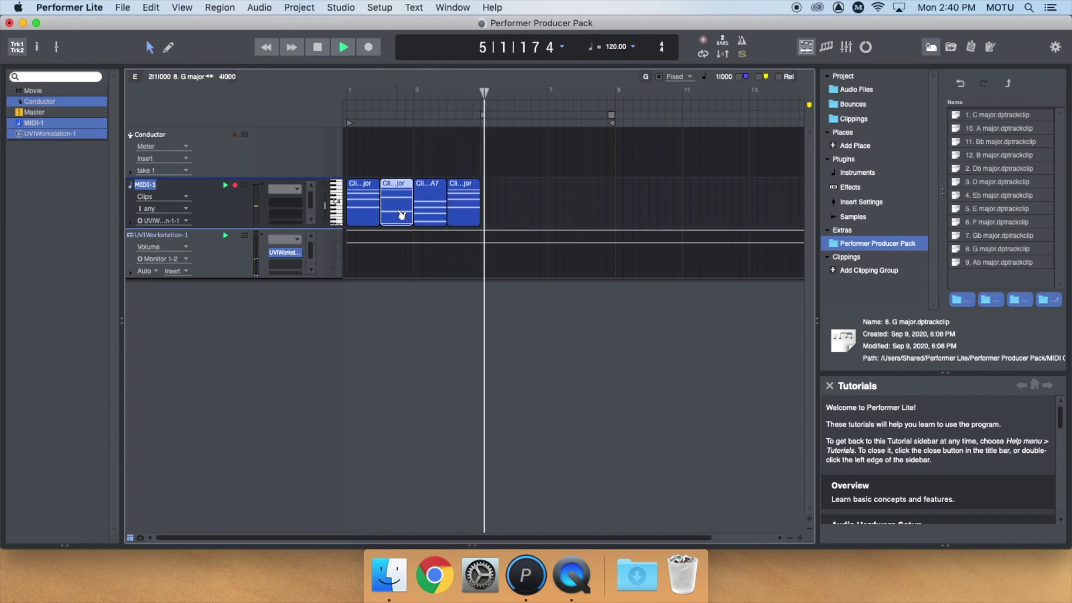
{"action": "key", "text": "space"}
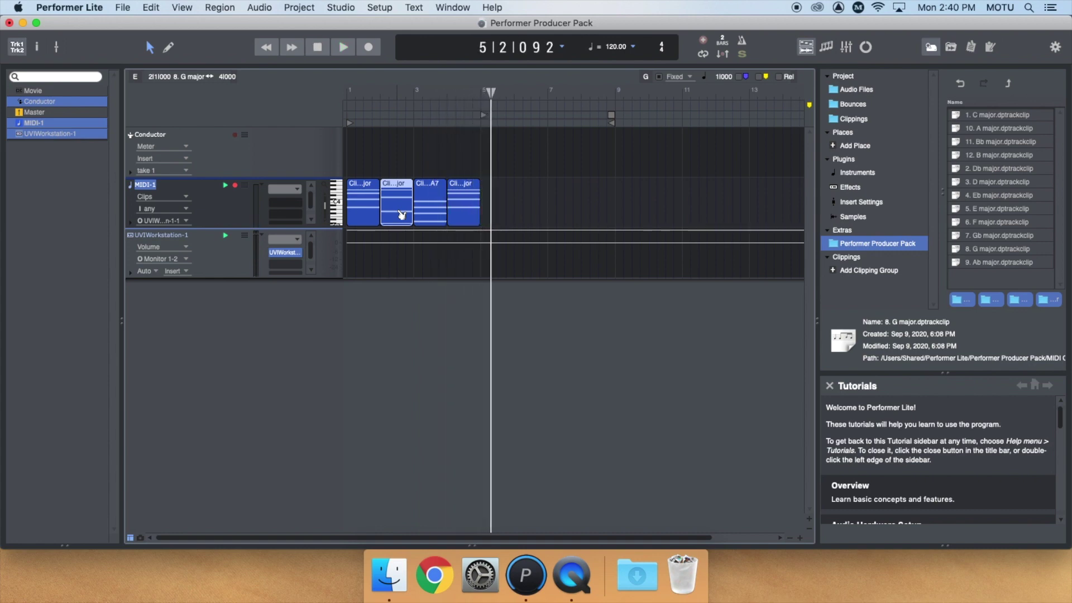
{"action": "double_click", "coordinate": [402, 214]}
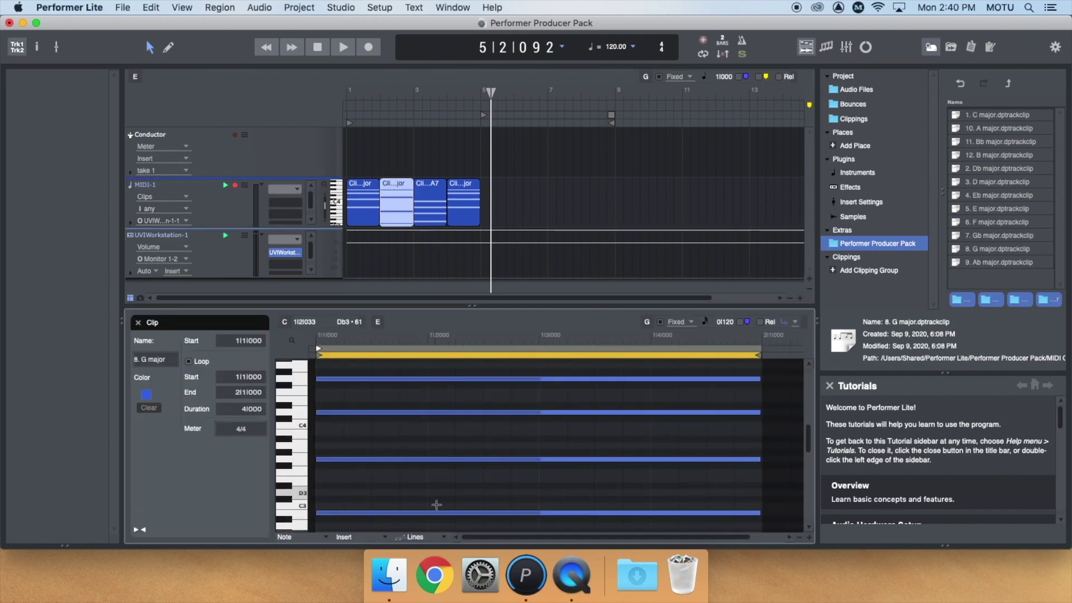
Revoice G major by moving B2 up to D3 and G4 up to D5, then play it back
{"action": "left_click_drag", "start_coordinate": [435, 513], "coordinate": [434, 498]}
{"action": "left_click", "coordinate": [389, 413]}
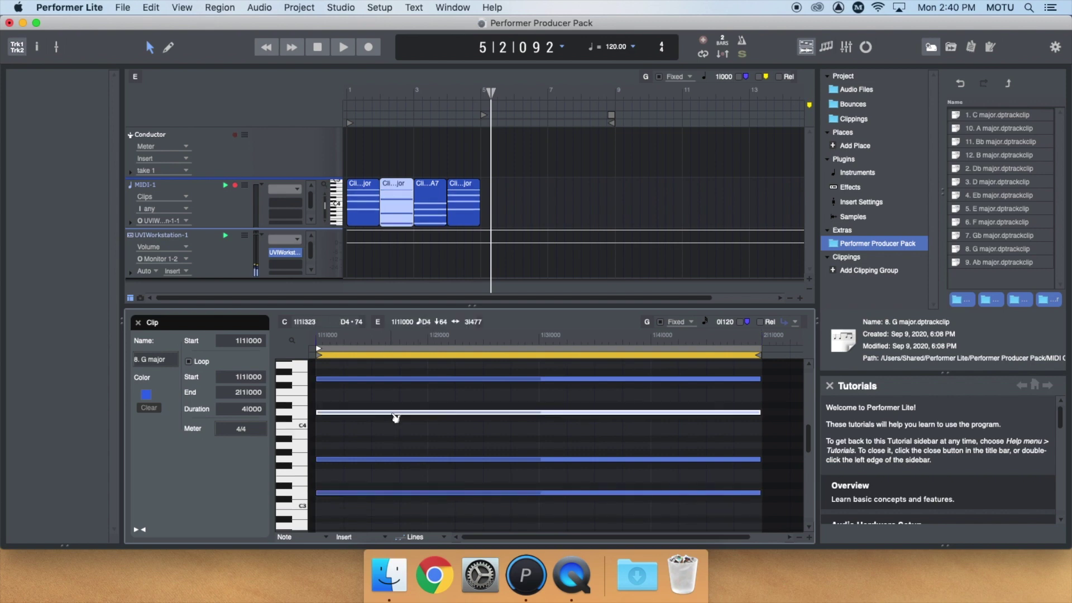
{"action": "left_click", "coordinate": [391, 381]}
{"action": "scroll", "coordinate": [424, 407], "scroll_direction": "up", "scroll_amount": 3}
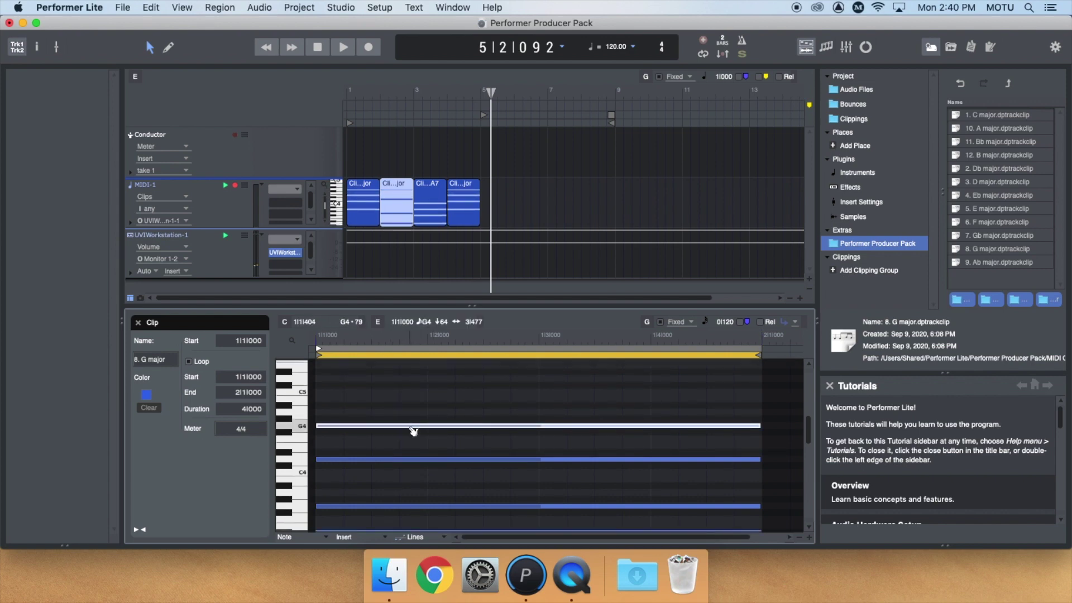
{"action": "left_click_drag", "start_coordinate": [414, 426], "coordinate": [410, 386]}
{"action": "key", "text": "space"}
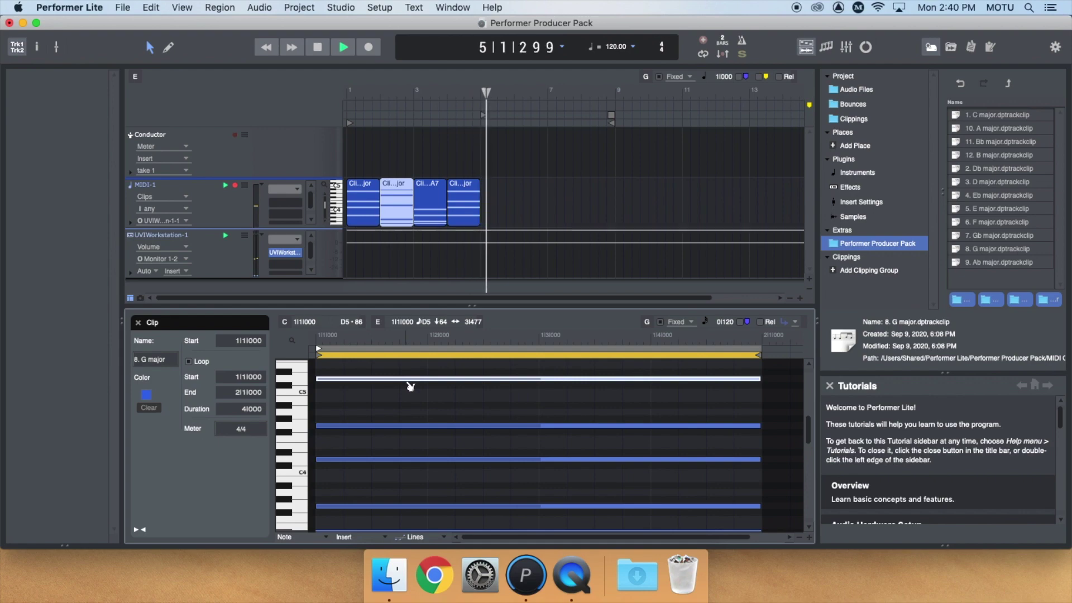
{"action": "key", "text": "space"}
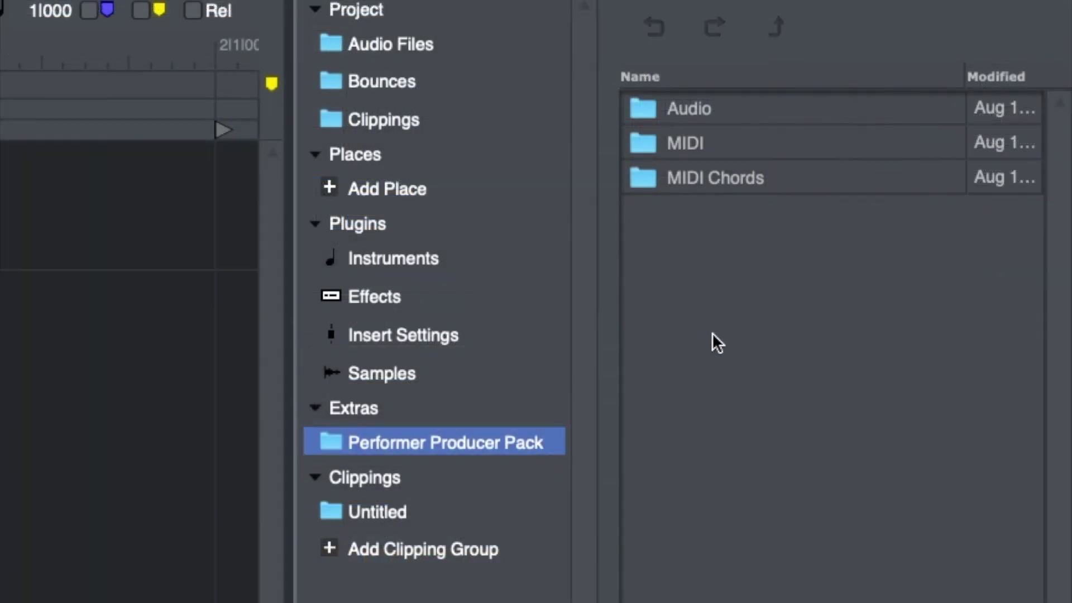
Browse the pack's Audio loop folders Rhythm55 and Rhythm800
{"action": "double_click", "coordinate": [803, 108]}
{"action": "double_click", "coordinate": [813, 280]}
{"action": "left_click", "coordinate": [856, 342]}
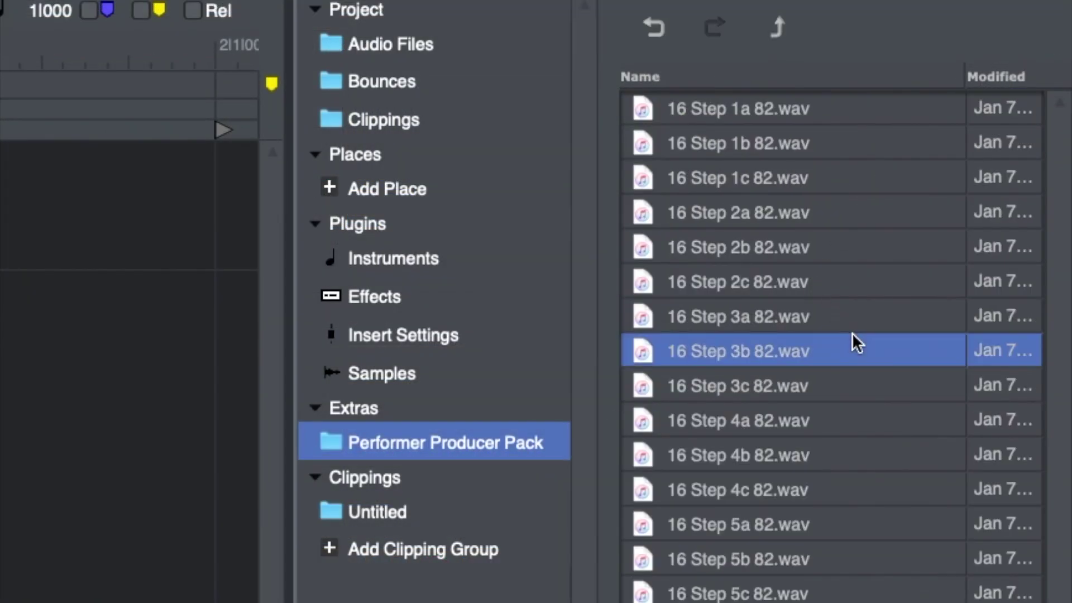
{"action": "left_click", "coordinate": [653, 26]}
{"action": "double_click", "coordinate": [814, 390]}
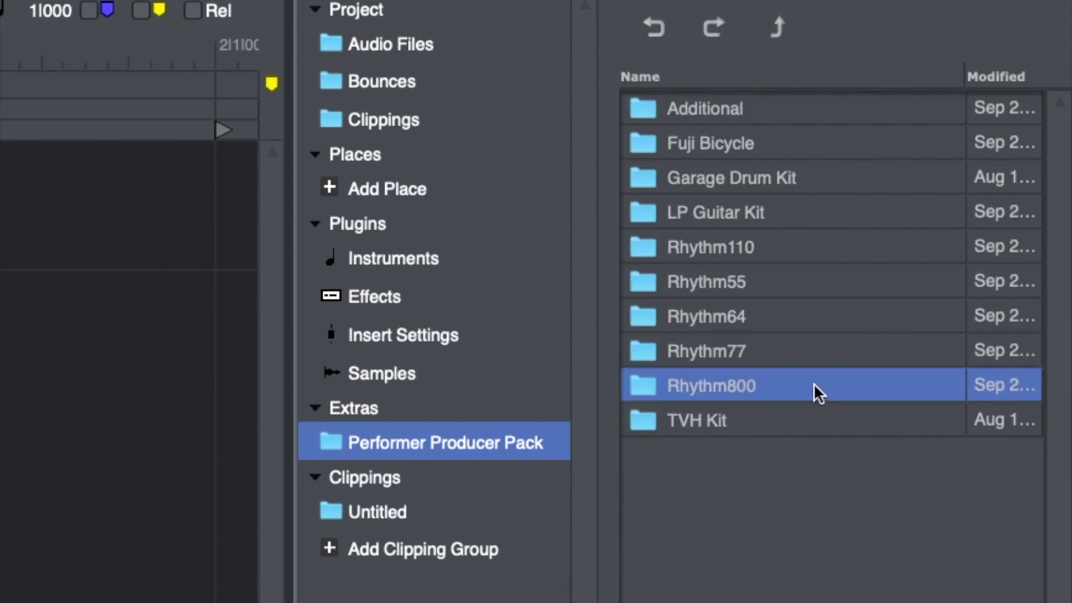
{"action": "left_click", "coordinate": [658, 33]}
{"action": "left_click", "coordinate": [658, 33]}
Browse MIDI > Rhythm800 > 115 to the Kick 16ths 115.mid groove, then open the Help menu
{"action": "double_click", "coordinate": [809, 142]}
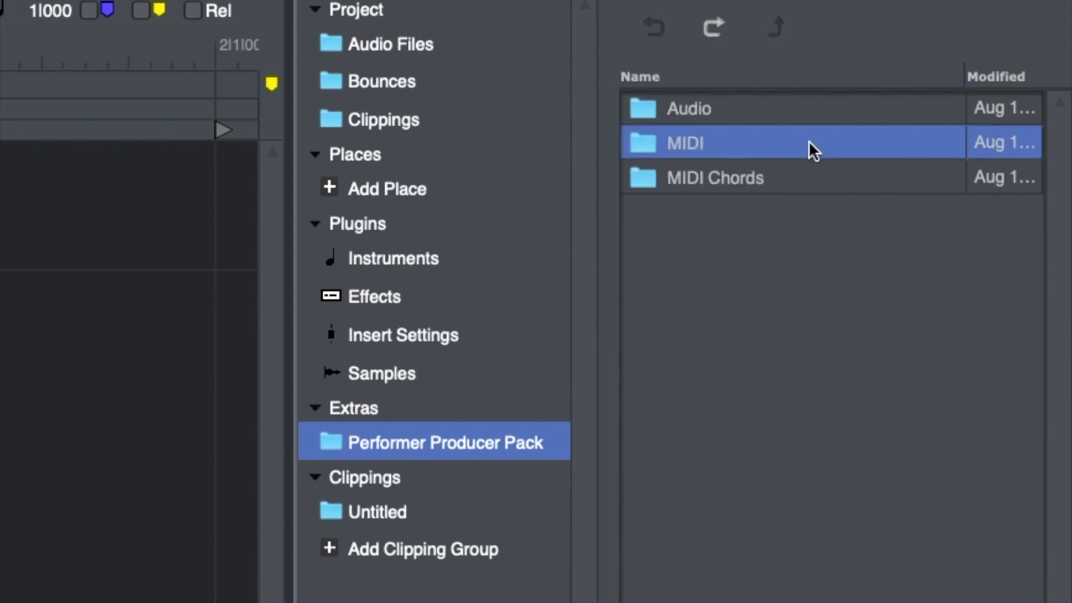
{"action": "double_click", "coordinate": [842, 315]}
{"action": "double_click", "coordinate": [862, 144]}
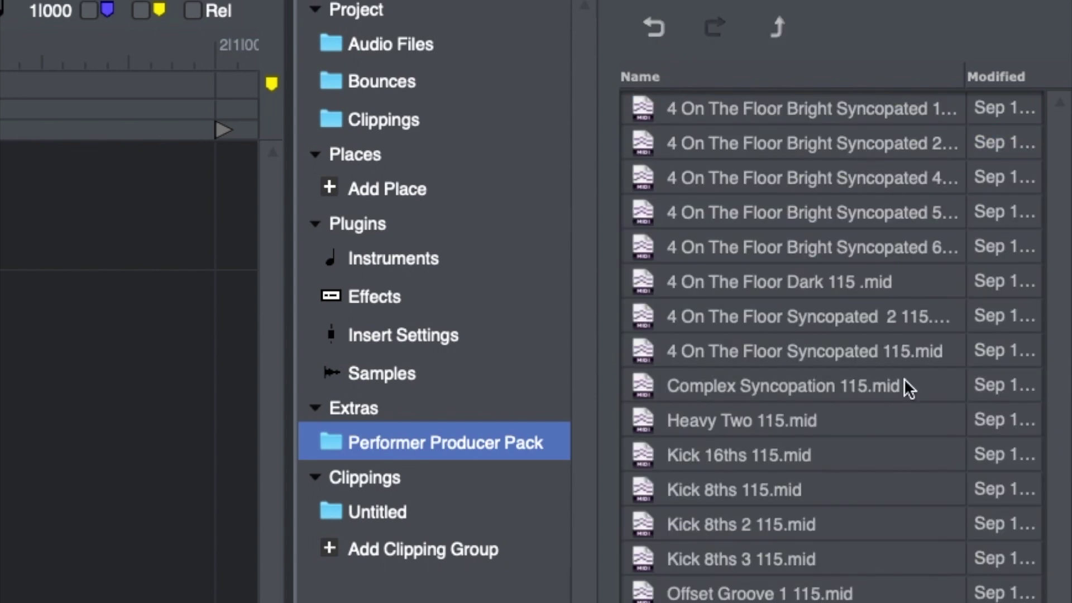
{"action": "left_click", "coordinate": [894, 455]}
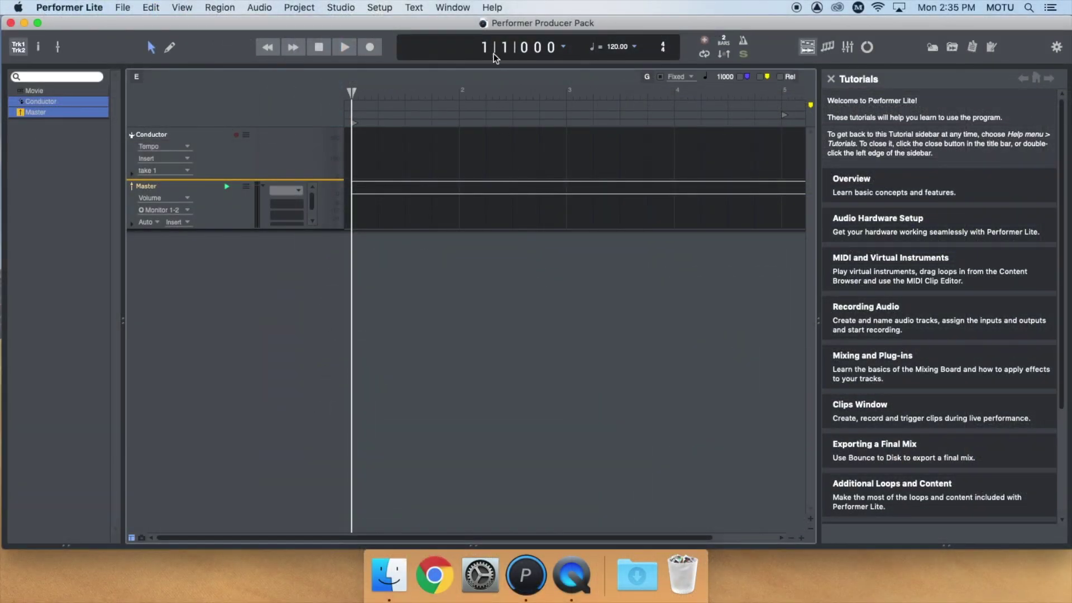
{"action": "left_click", "coordinate": [492, 6]}
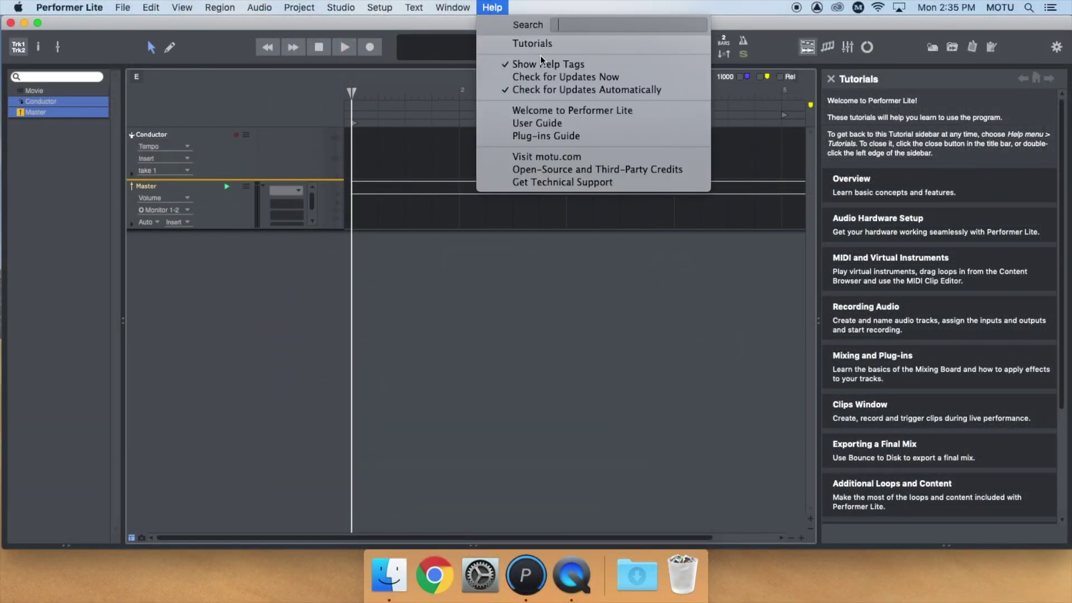